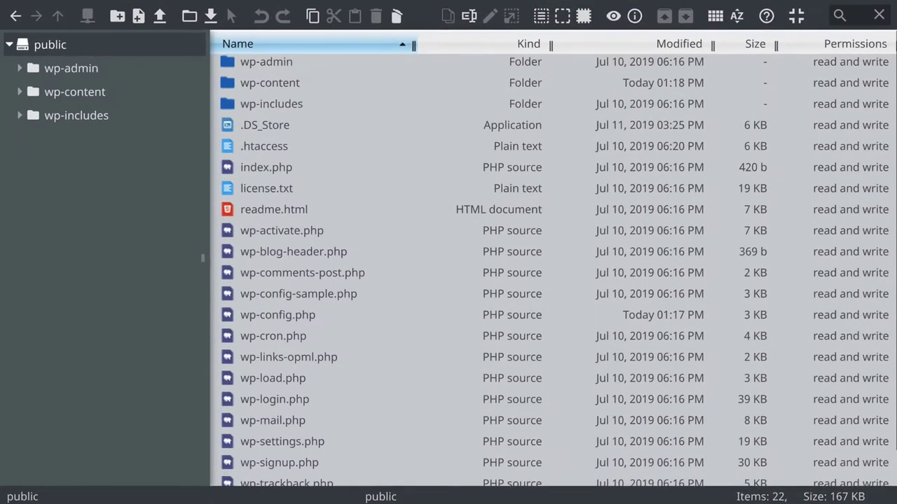
Browse to the stellarwidgets.com cache folder inside wp-content/cache/wp-rocket.
{"action": "left_click", "coordinate": [115, 92]}
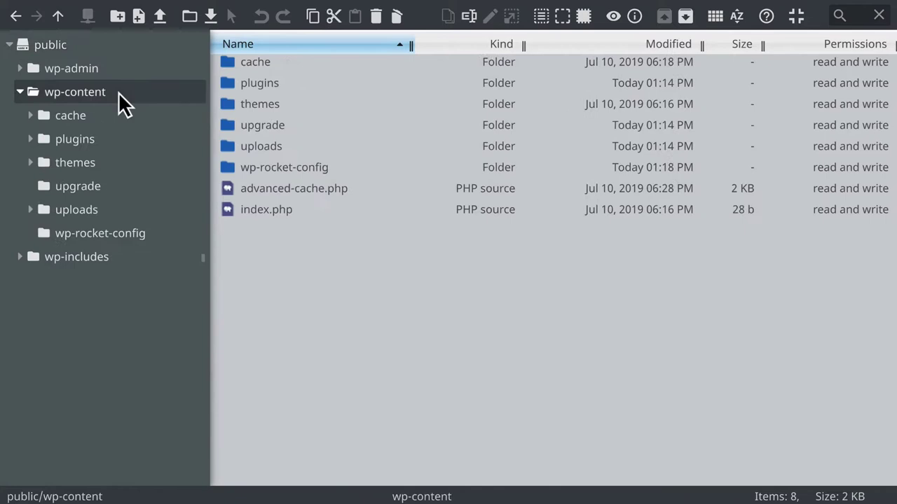
{"action": "left_click", "coordinate": [115, 116]}
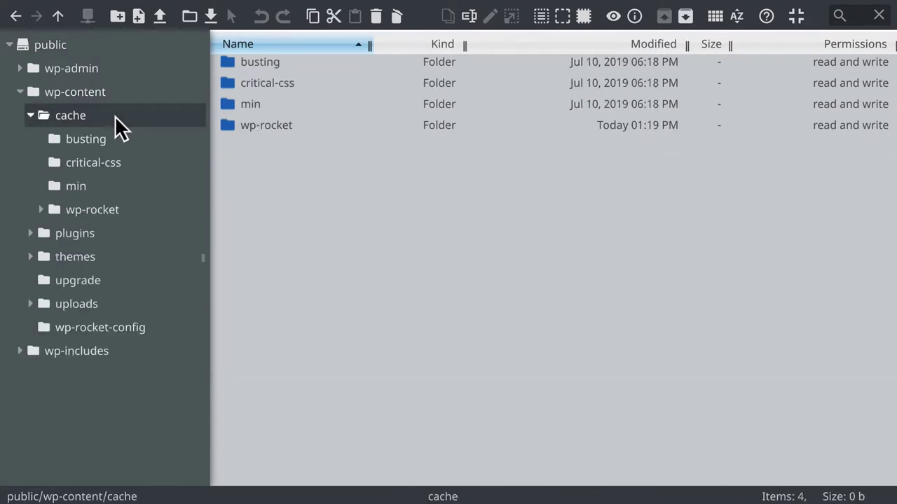
{"action": "left_click", "coordinate": [131, 209]}
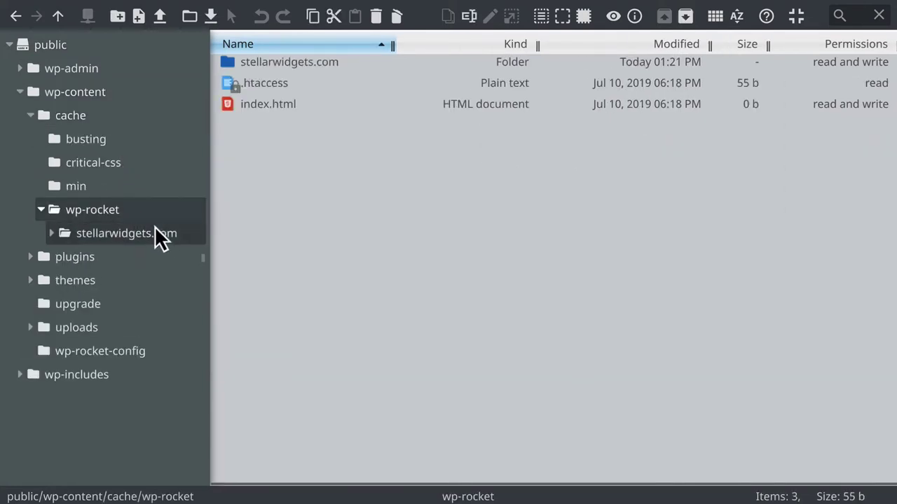
{"action": "left_click", "coordinate": [166, 240]}
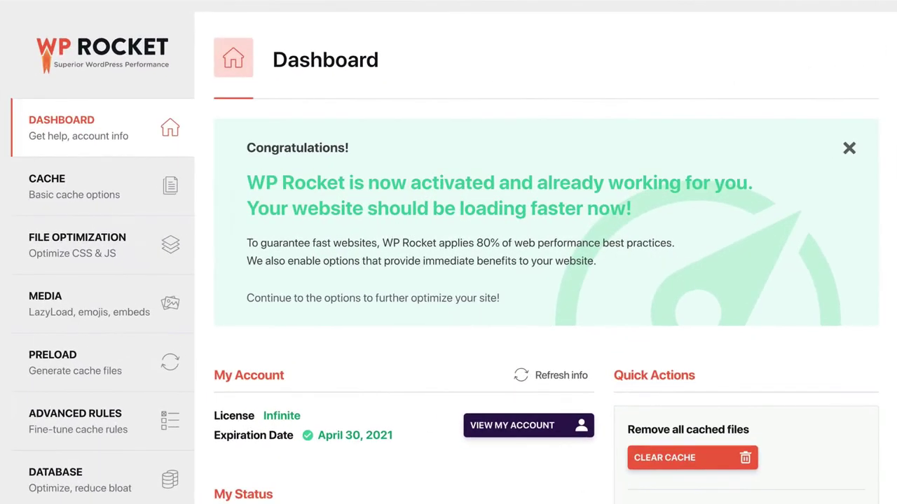
Open WP Rocket's Cache settings and read the host-specific notes in the Hosting Compatibility article.
{"action": "left_click", "coordinate": [136, 184]}
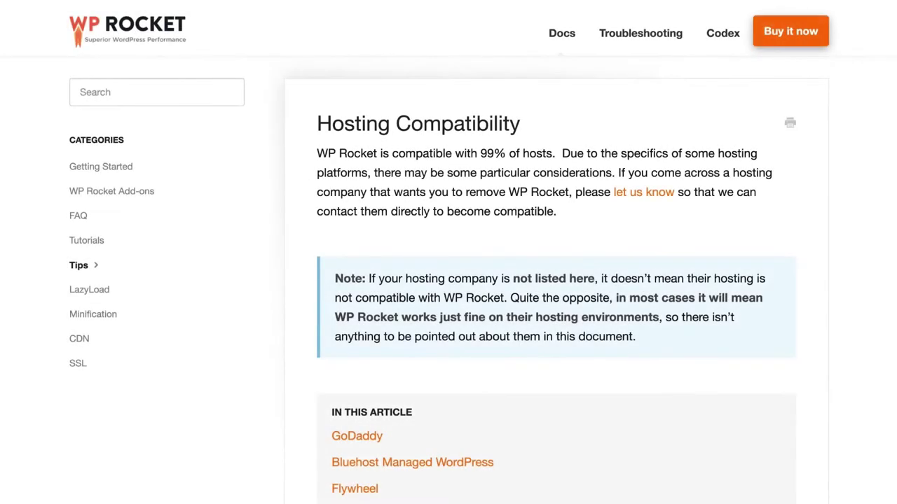
{"action": "scroll", "coordinate": [448, 253], "scroll_direction": "down", "scroll_amount": 5}
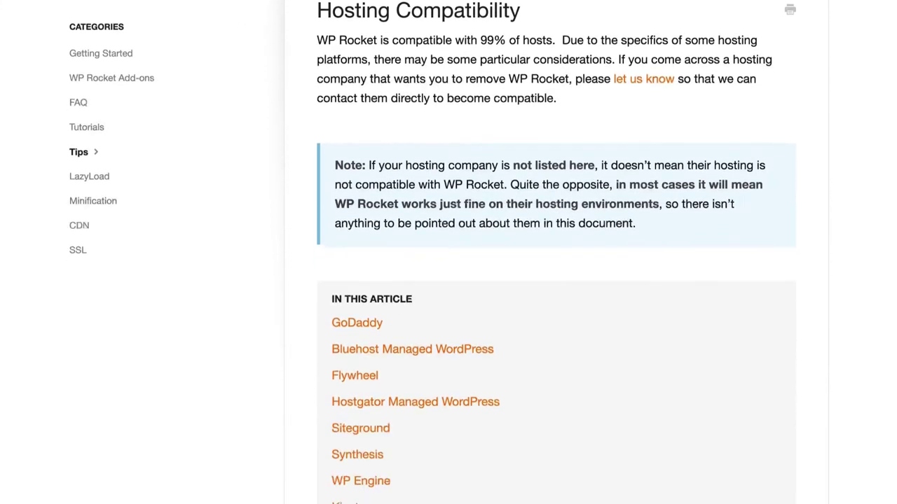
{"action": "scroll", "coordinate": [448, 253], "scroll_direction": "down", "scroll_amount": 3}
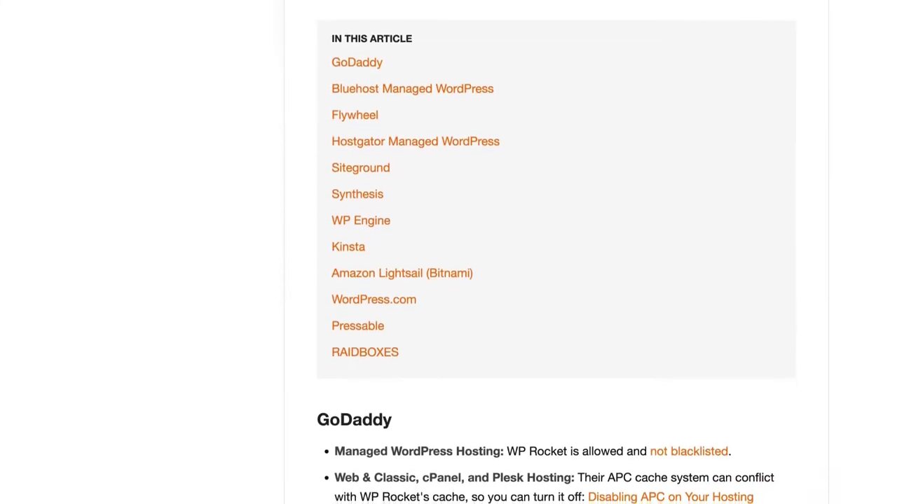
{"action": "scroll", "coordinate": [448, 253], "scroll_direction": "down", "scroll_amount": 6}
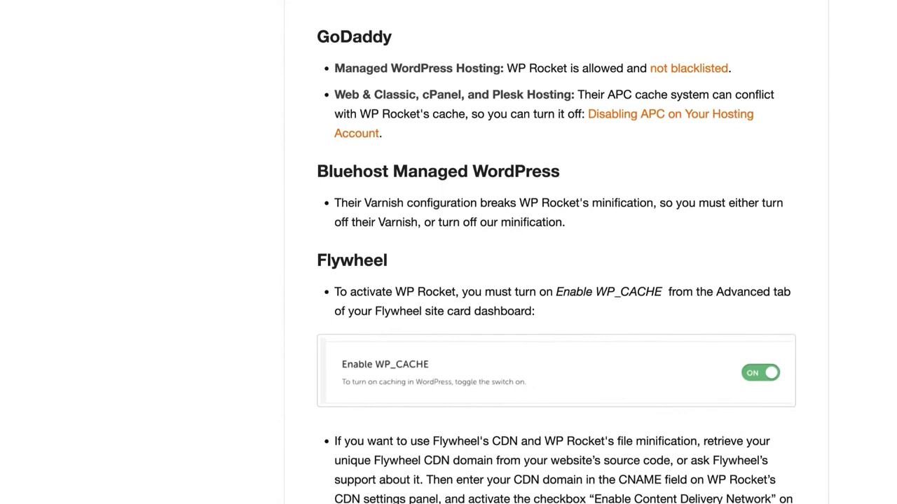
{"action": "scroll", "coordinate": [449, 252], "scroll_direction": "down", "scroll_amount": 12}
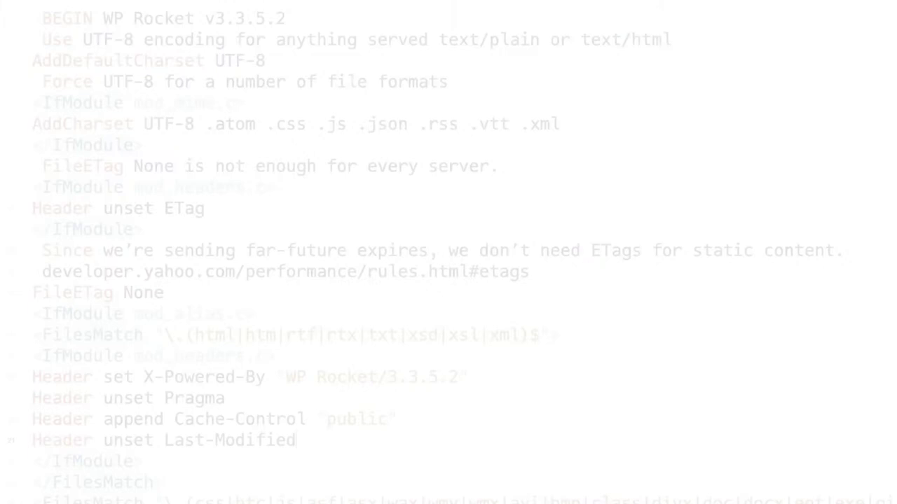
Examine the WP Rocket rules in the .htaccess code, covering the expires headers and the Gzip compression section.
{"action": "scroll", "coordinate": [487, 403], "scroll_direction": "down", "scroll_amount": 15}
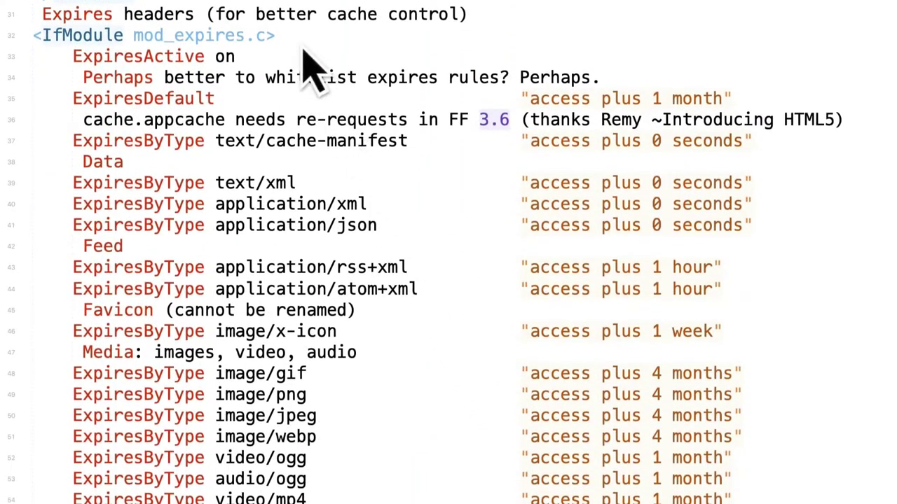
{"action": "scroll", "coordinate": [466, 50], "scroll_direction": "down", "scroll_amount": 2}
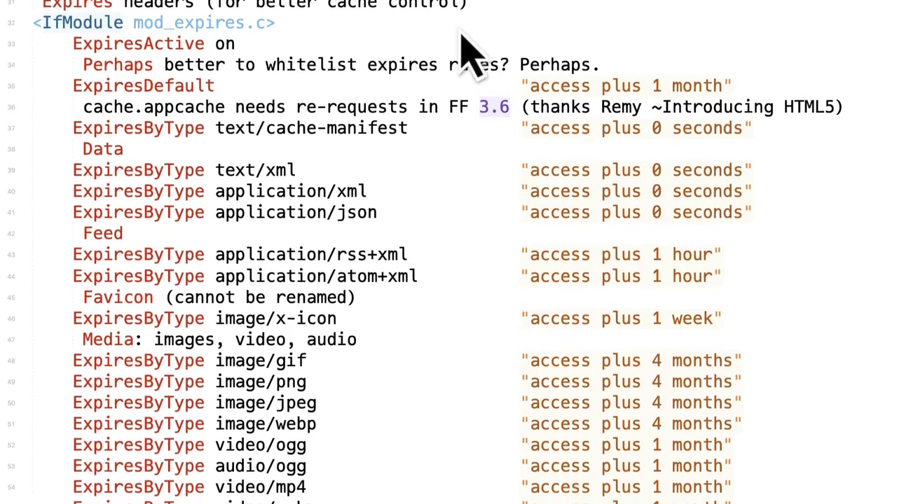
{"action": "scroll", "coordinate": [466, 51], "scroll_direction": "down", "scroll_amount": 6}
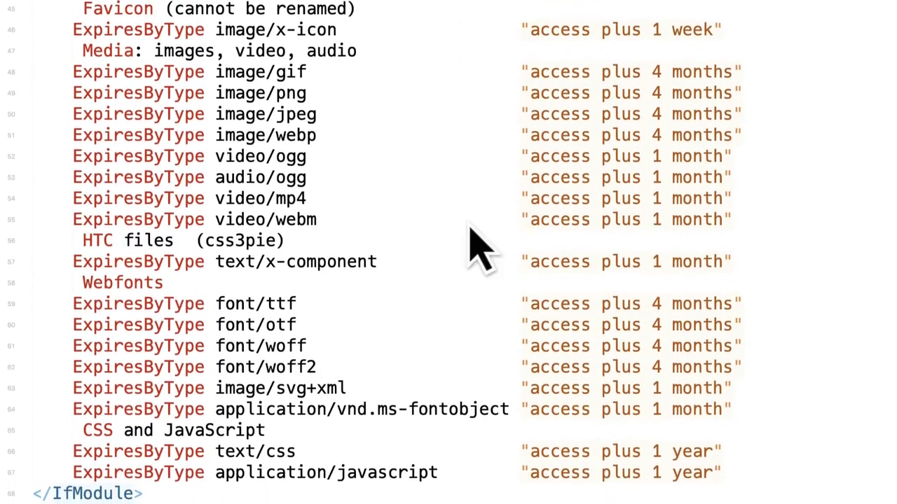
{"action": "scroll", "coordinate": [481, 448], "scroll_direction": "down", "scroll_amount": 6}
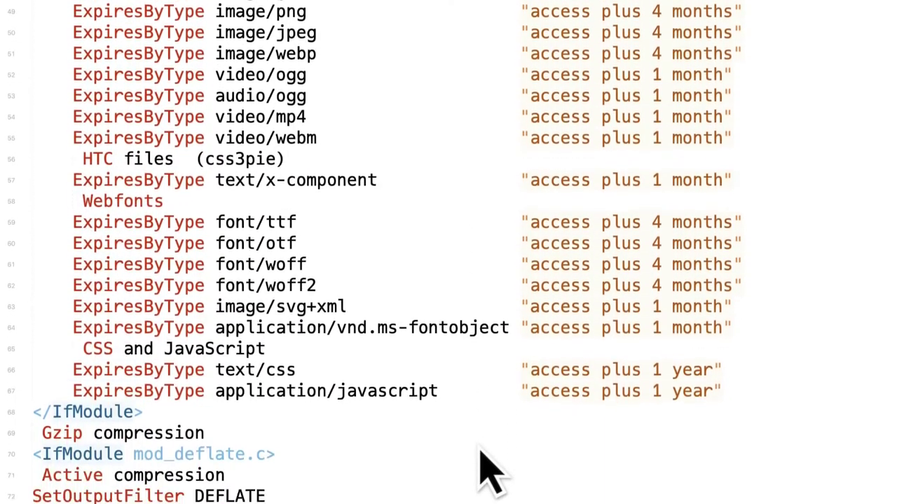
{"action": "scroll", "coordinate": [481, 452], "scroll_direction": "down", "scroll_amount": 6}
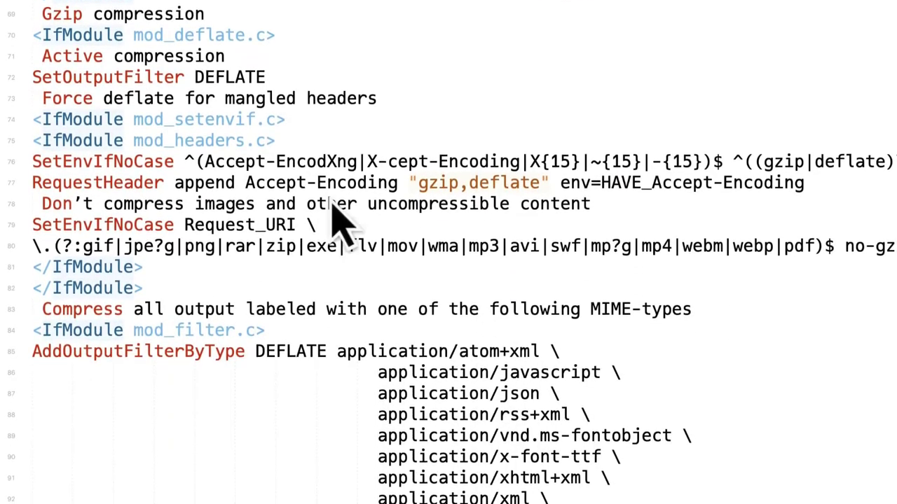
{"action": "scroll", "coordinate": [225, 30], "scroll_direction": "down", "scroll_amount": 3}
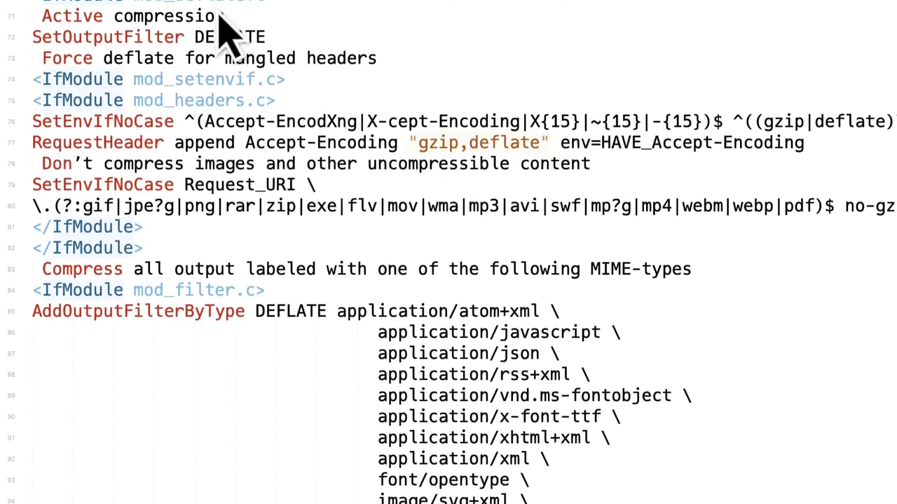
{"action": "scroll", "coordinate": [236, 44], "scroll_direction": "down", "scroll_amount": 8}
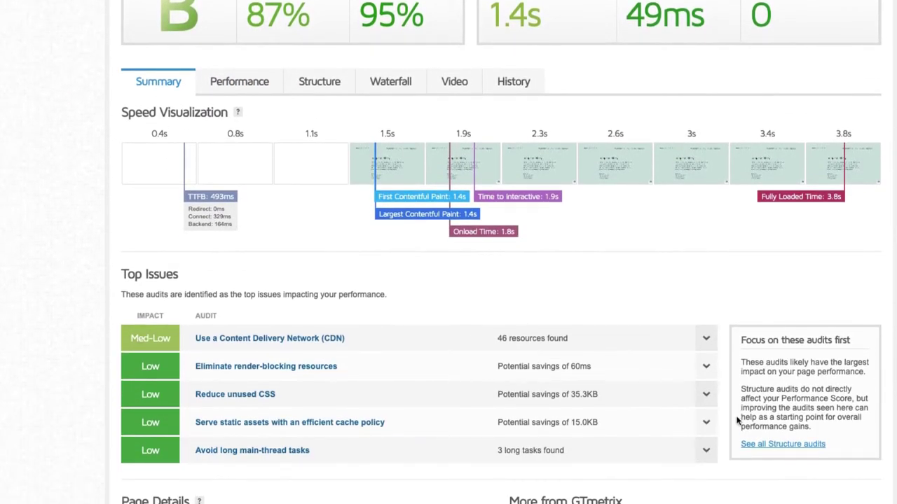
Inspect the efficient cache policy audit and the third-party code impact audit in the GTmetrix report.
{"action": "left_click", "coordinate": [711, 427]}
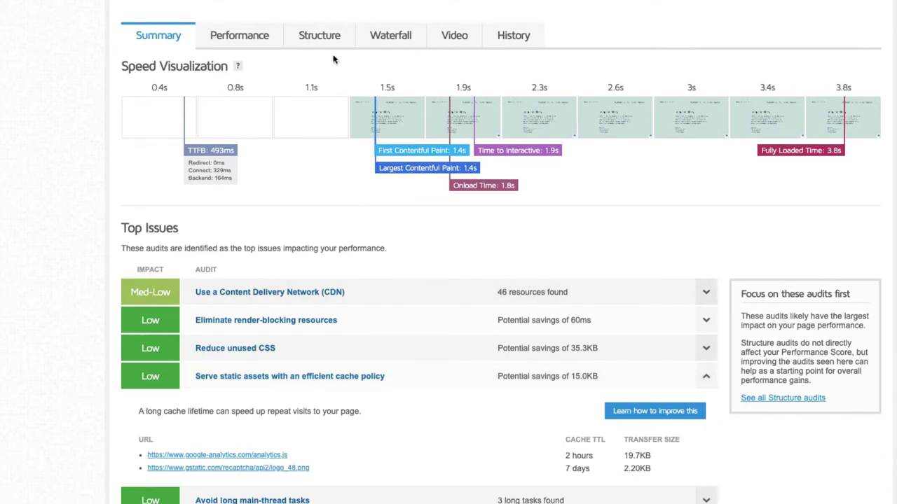
{"action": "left_click", "coordinate": [319, 35]}
{"action": "scroll", "coordinate": [370, 195], "scroll_direction": "down", "scroll_amount": 1}
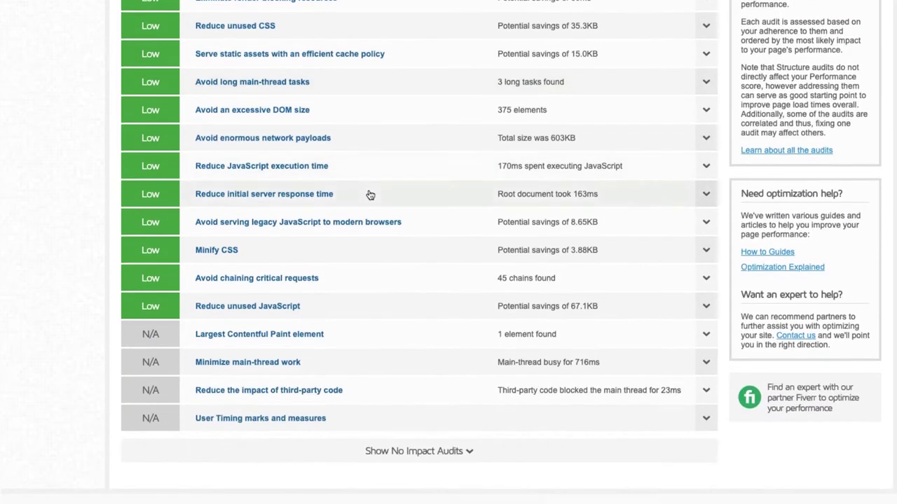
{"action": "left_click", "coordinate": [522, 392]}
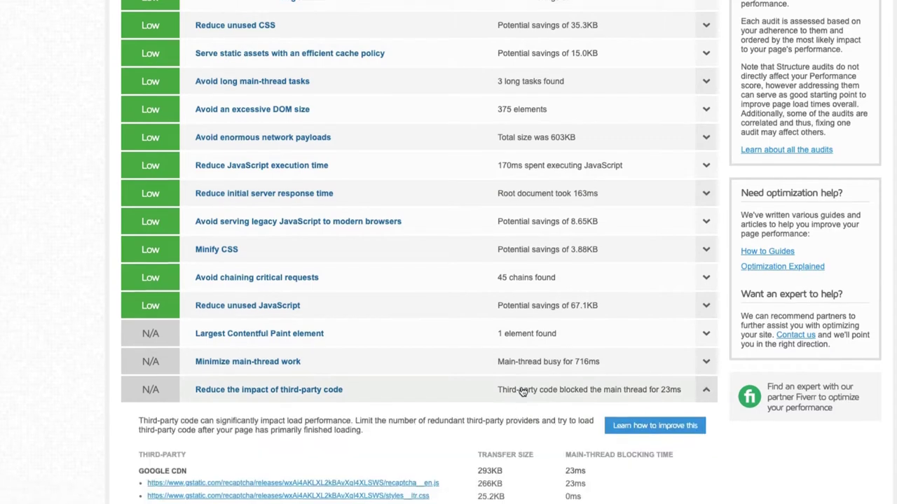
{"action": "scroll", "coordinate": [682, 394], "scroll_direction": "down", "scroll_amount": 2}
{"action": "scroll", "coordinate": [728, 395], "scroll_direction": "down", "scroll_amount": 1}
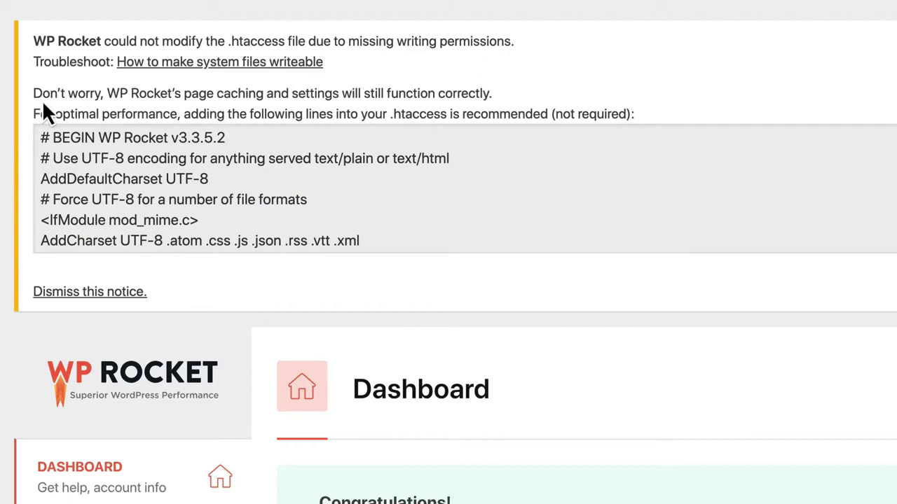
Read the page caching sentence in the .htaccess permissions notice and dismiss that notice.
{"action": "left_click_drag", "start_coordinate": [103, 99], "coordinate": [275, 100]}
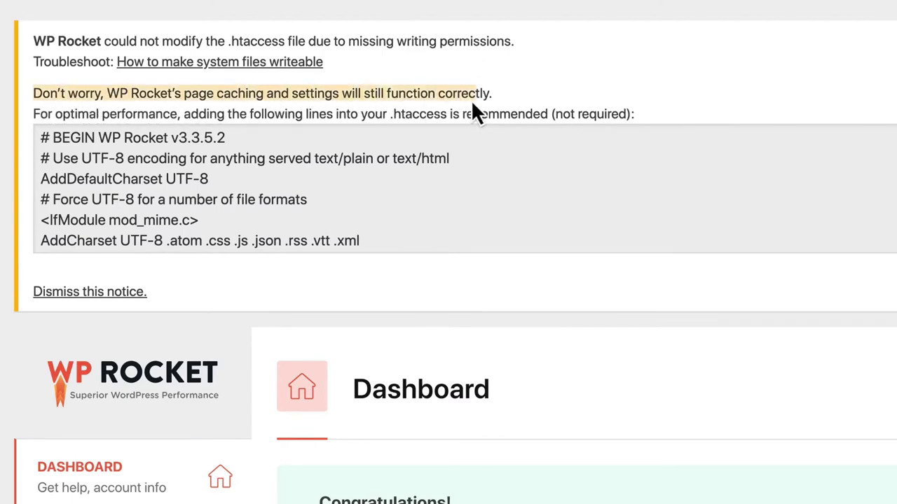
{"action": "left_click", "coordinate": [140, 292]}
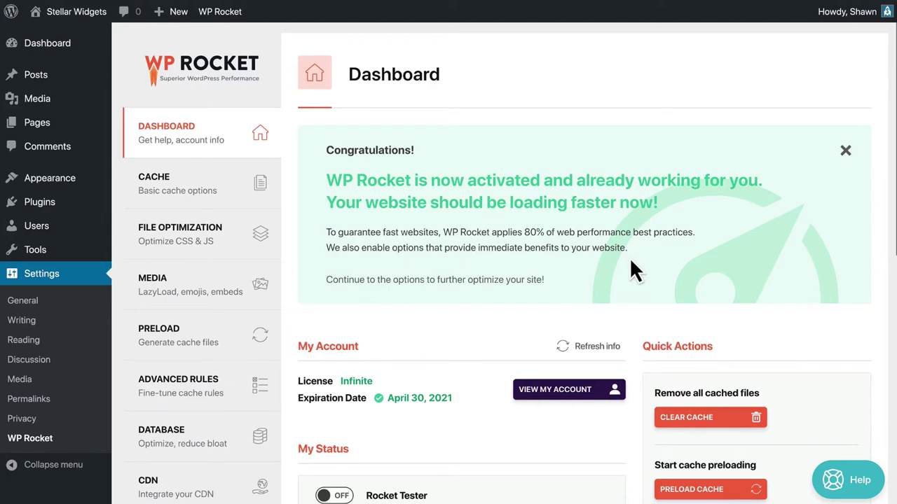
Review the CSS and JavaScript options under File Optimization and open the Preload settings.
{"action": "left_click", "coordinate": [240, 252]}
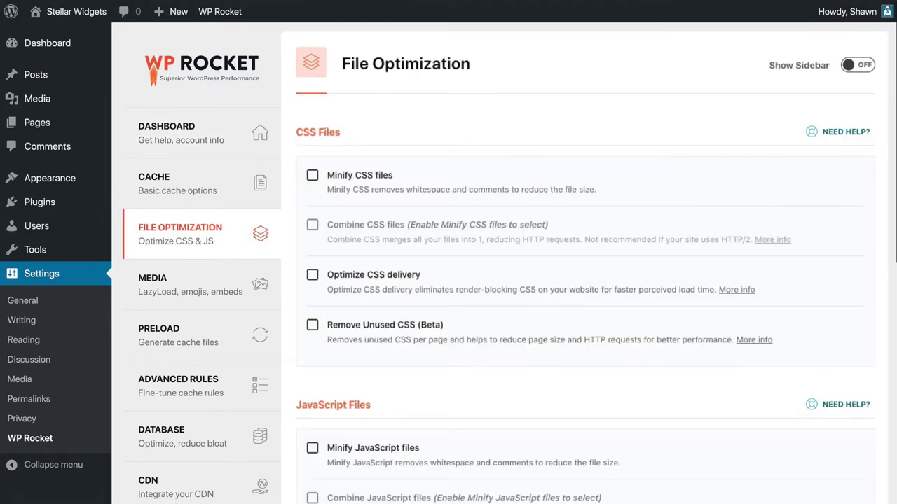
{"action": "scroll", "coordinate": [586, 270], "scroll_direction": "down", "scroll_amount": 4}
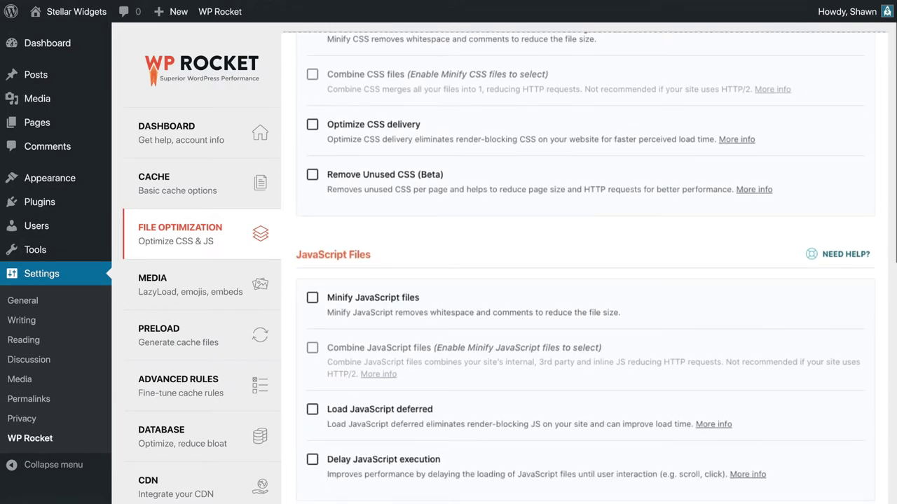
{"action": "left_click", "coordinate": [235, 336]}
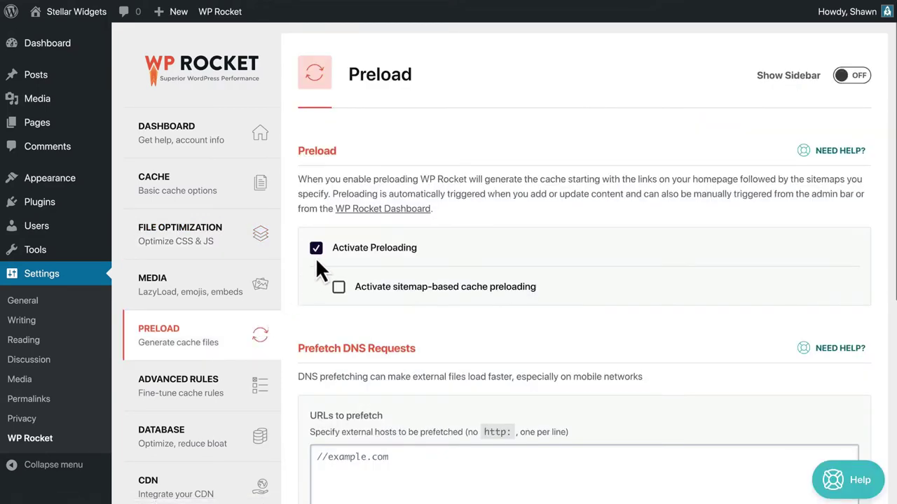
Start a manual cache preload for the site and refresh the page to check its progress.
{"action": "mouse_move", "coordinate": [223, 12]}
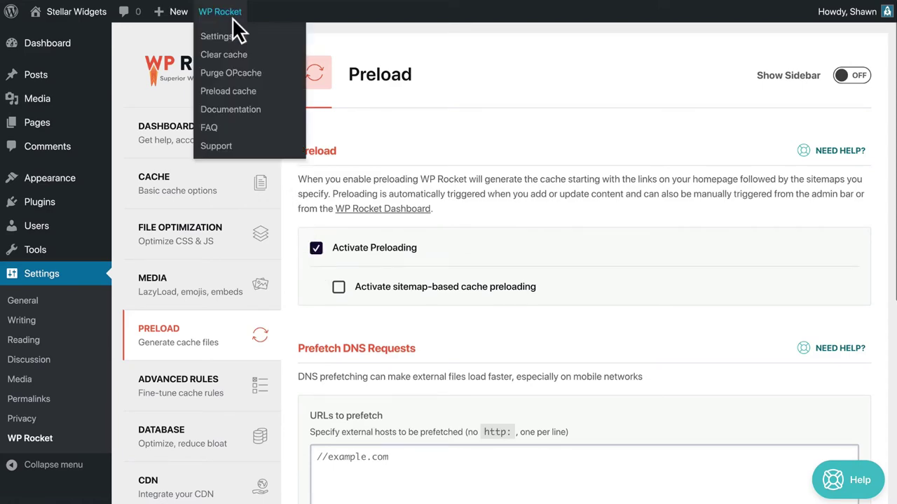
{"action": "left_click", "coordinate": [264, 91]}
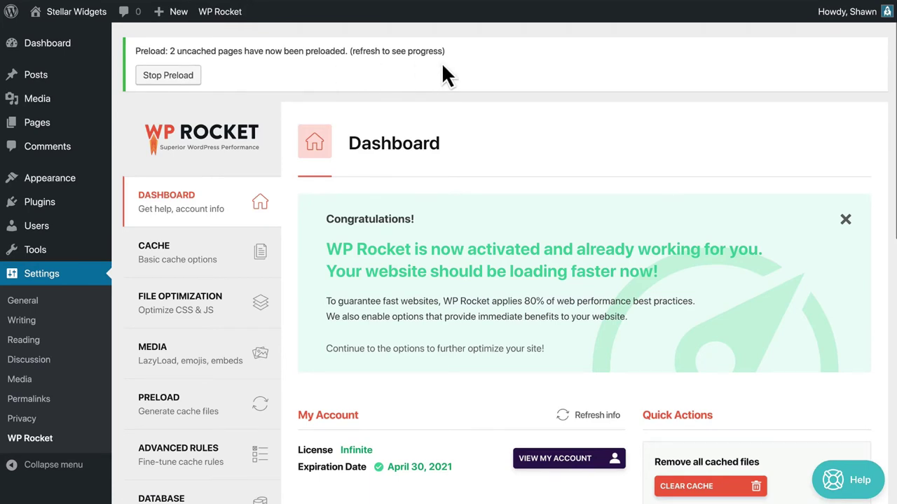
{"action": "key", "text": "ctrl+r"}
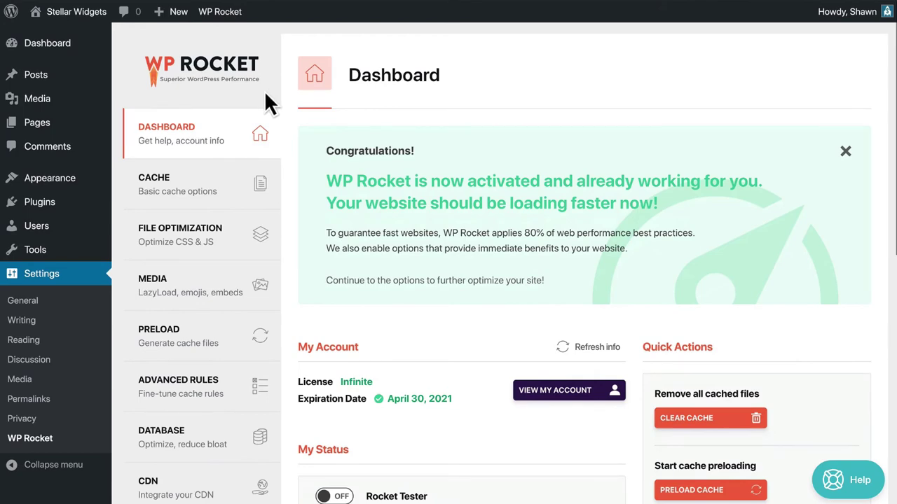
Open WP Rocket's Tools section to review the settings export, import and rollback options.
{"action": "scroll", "coordinate": [264, 140], "scroll_direction": "down", "scroll_amount": 7}
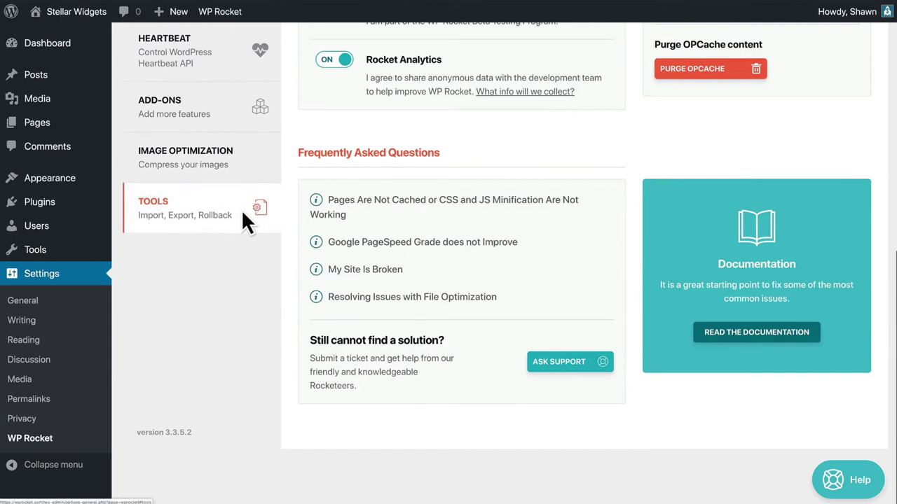
{"action": "left_click", "coordinate": [243, 213]}
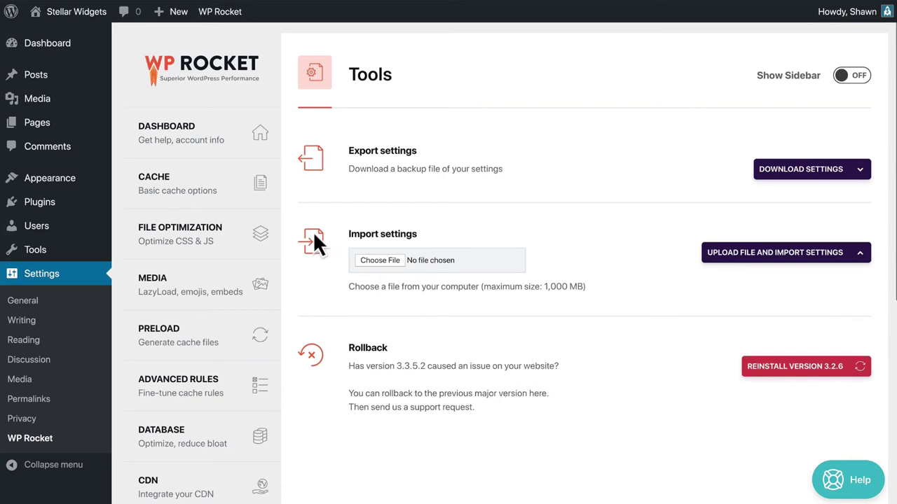
Open the Cache settings and bring up the plugin's built-in help.
{"action": "left_click", "coordinate": [232, 186]}
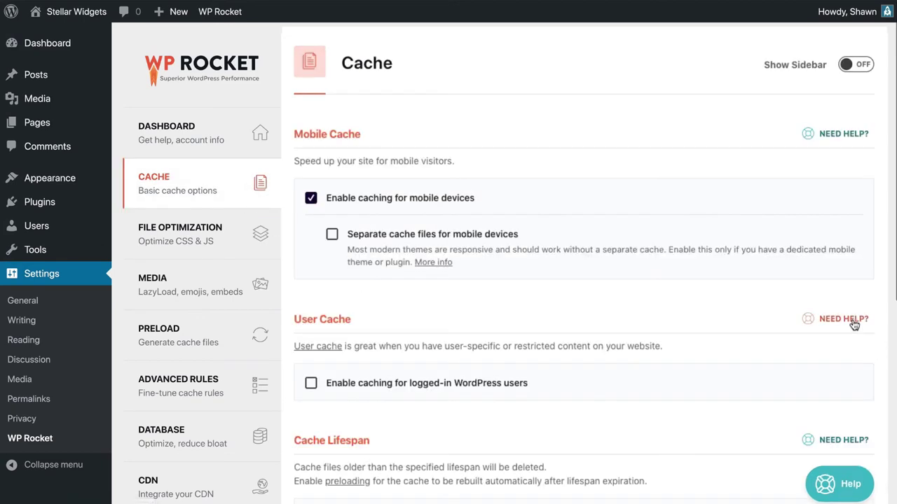
{"action": "left_click", "coordinate": [853, 485]}
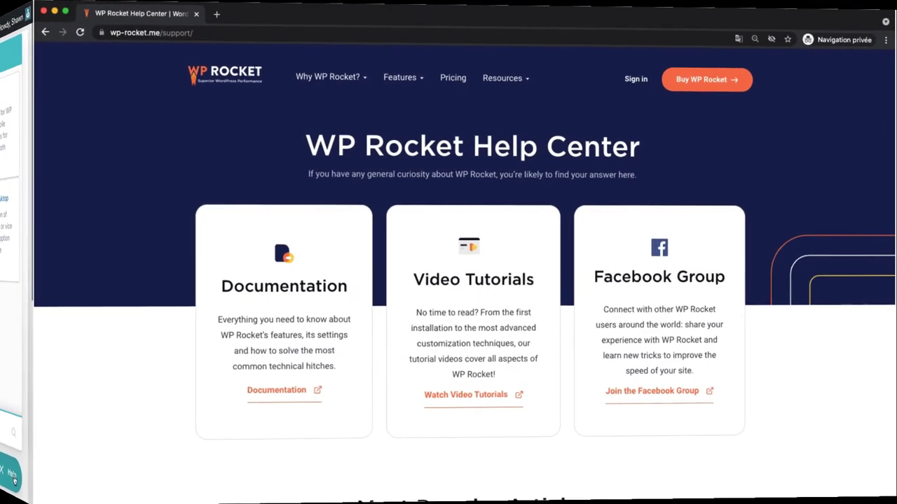
Look through the WP Rocket Help Center's popular articles and open the topic list for customer support questions.
{"action": "scroll", "coordinate": [802, 476], "scroll_direction": "down", "scroll_amount": 2}
{"action": "scroll", "coordinate": [748, 474], "scroll_direction": "down", "scroll_amount": 7}
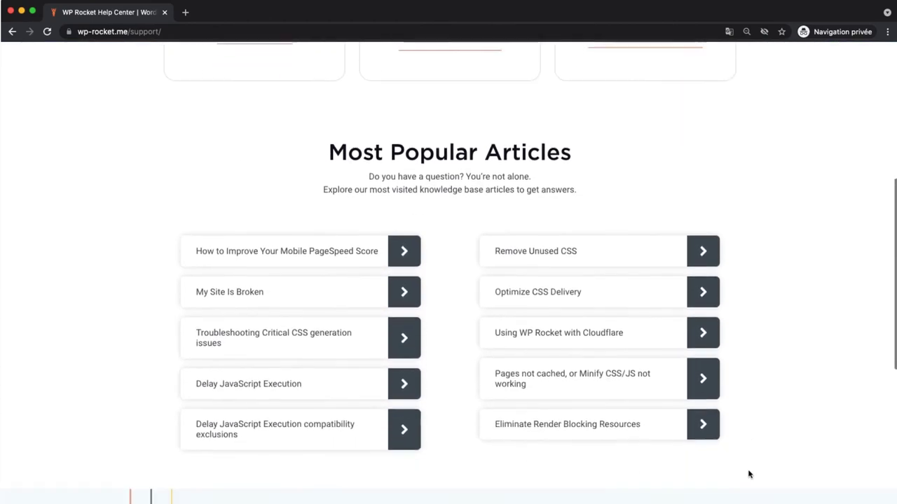
{"action": "scroll", "coordinate": [749, 475], "scroll_direction": "down", "scroll_amount": 3}
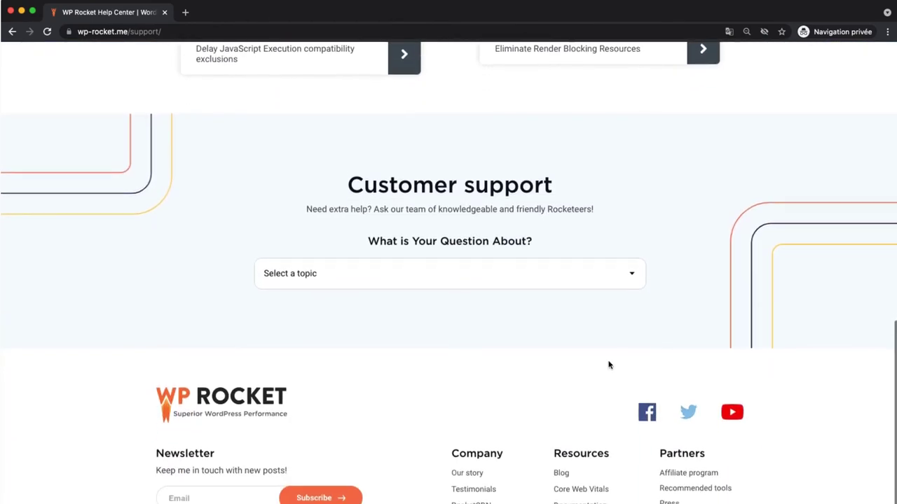
{"action": "left_click", "coordinate": [554, 252]}
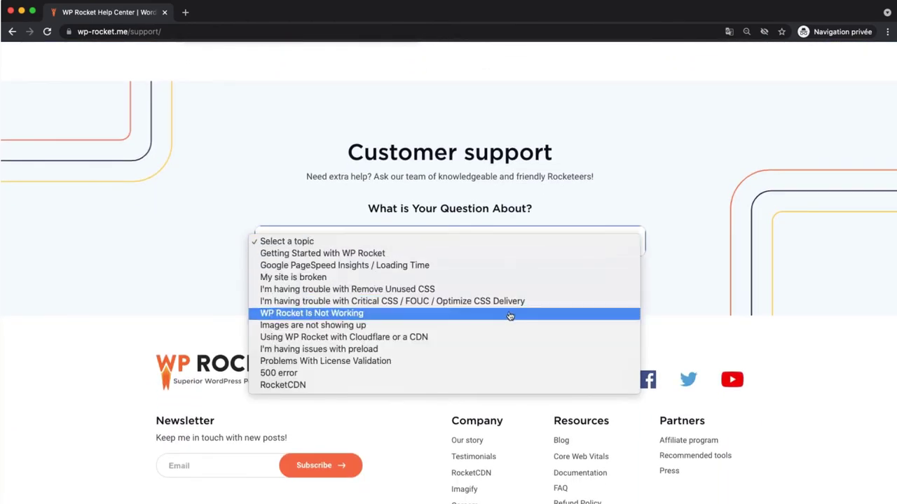